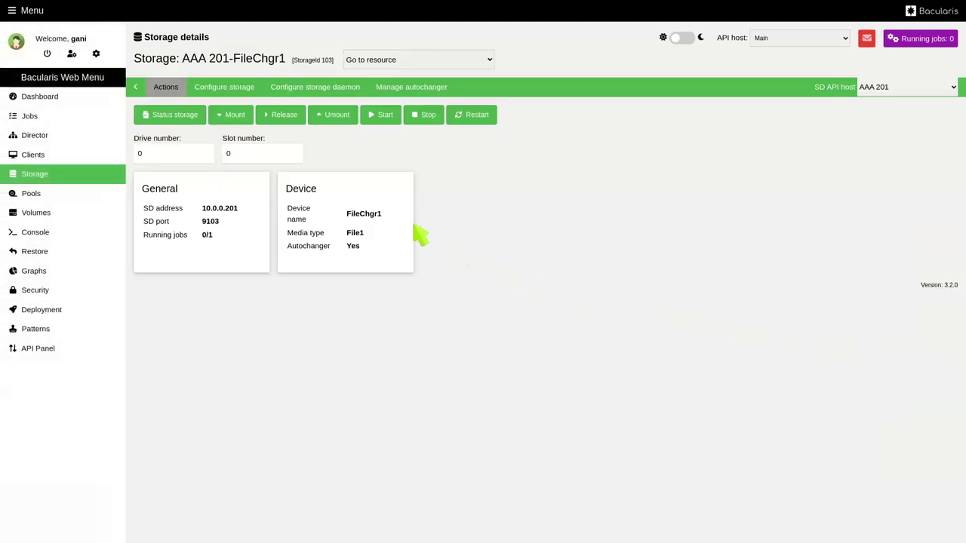
# Review the storage daemon's devices and the Standard messages resource configured on the AAA 201 host.
pyautogui.click(311, 89)
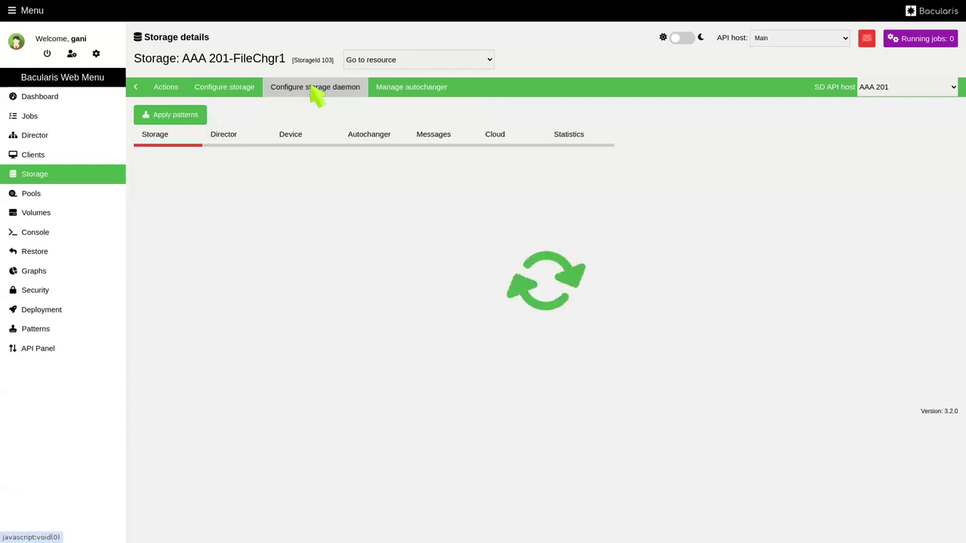
pyautogui.click(308, 134)
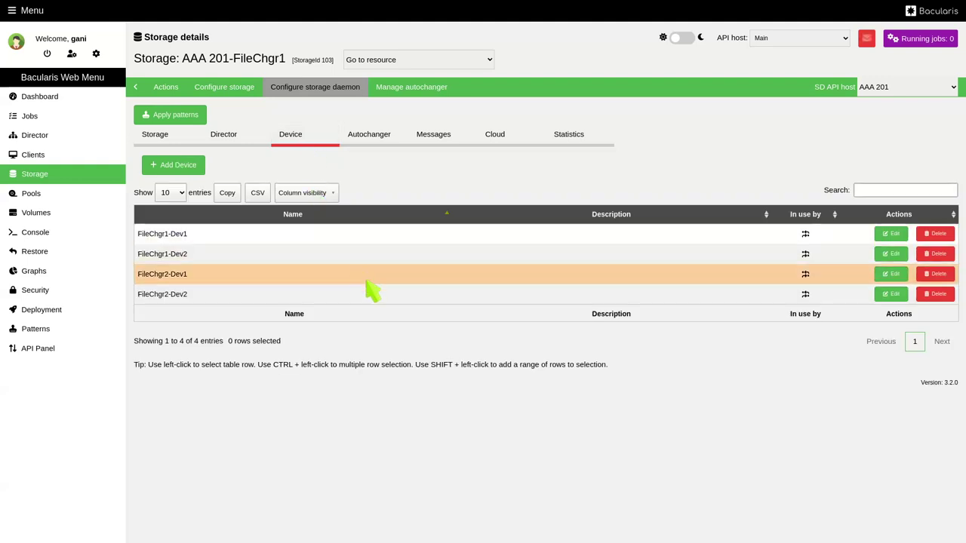
pyautogui.click(445, 142)
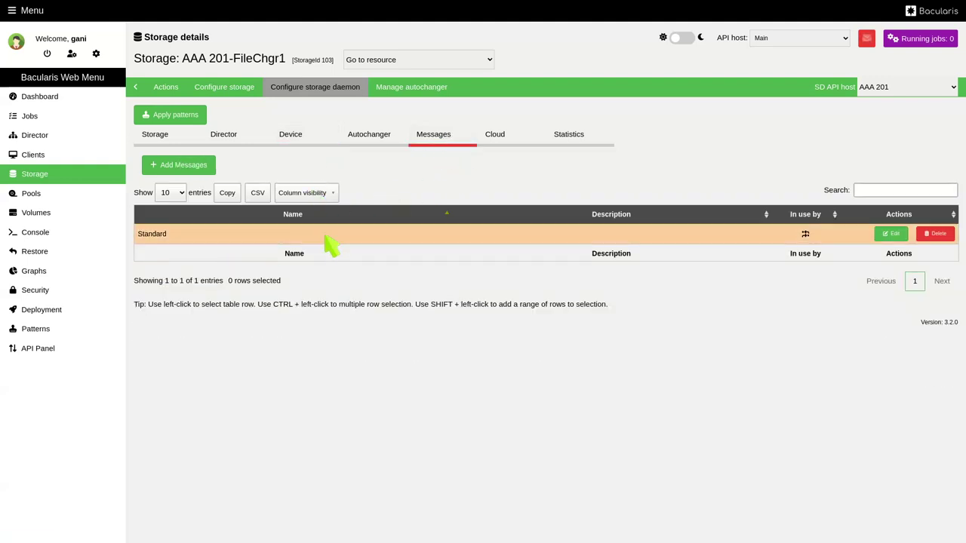
pyautogui.click(890, 236)
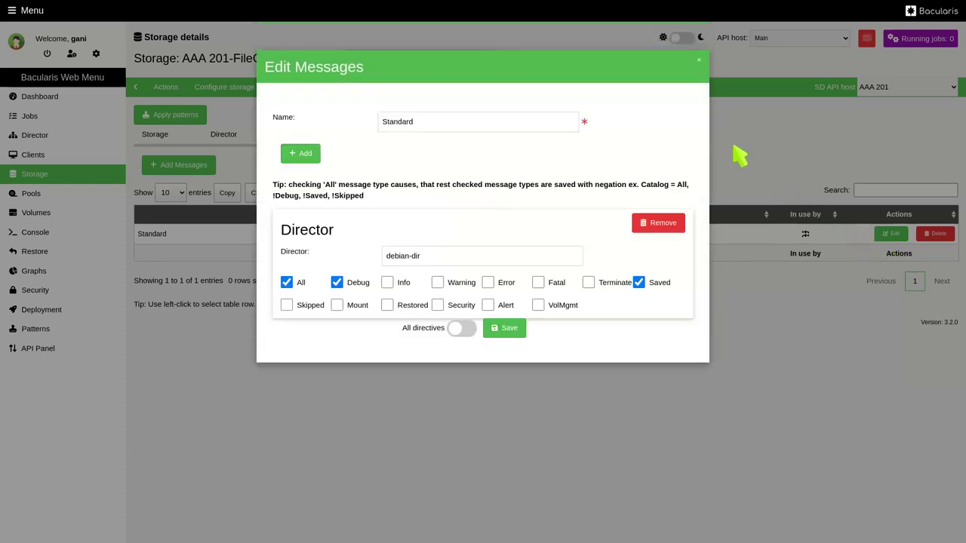
pyautogui.click(698, 60)
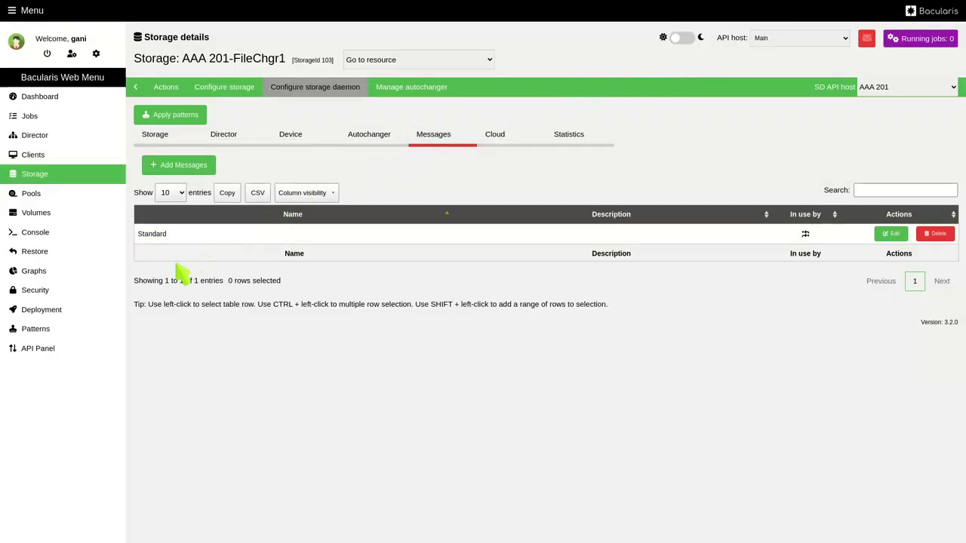
# Start a new pattern config named "Add device" for the Storage Daemon component and the Device resource.
pyautogui.click(65, 338)
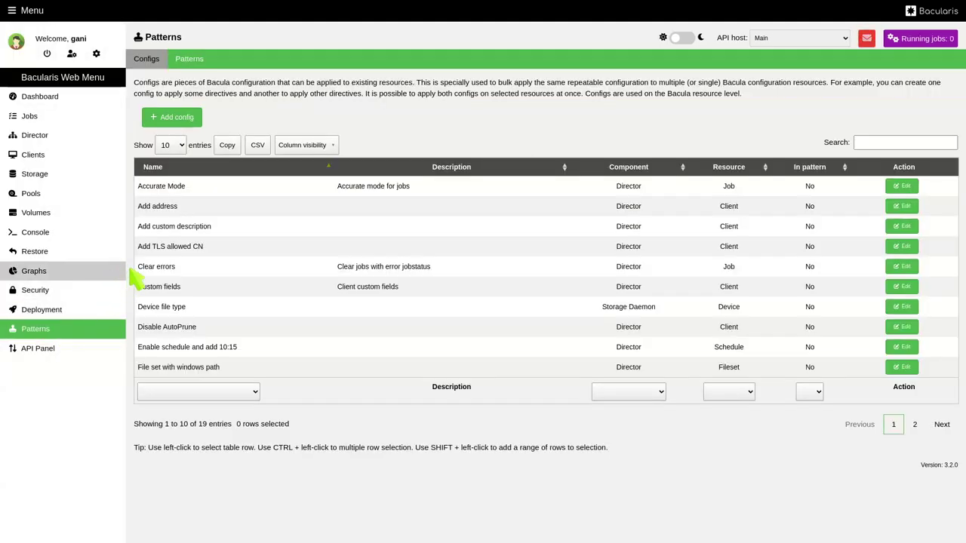
pyautogui.click(181, 119)
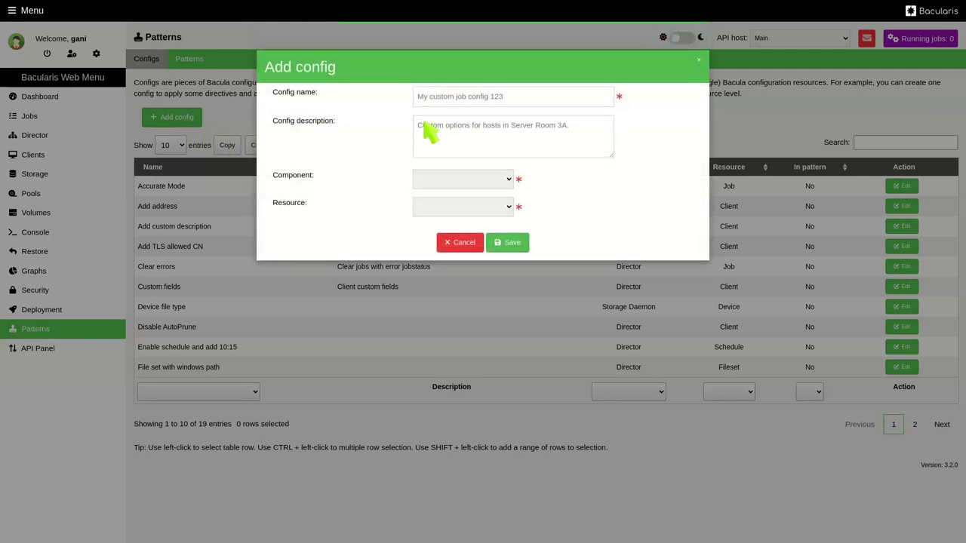
pyautogui.click(475, 98)
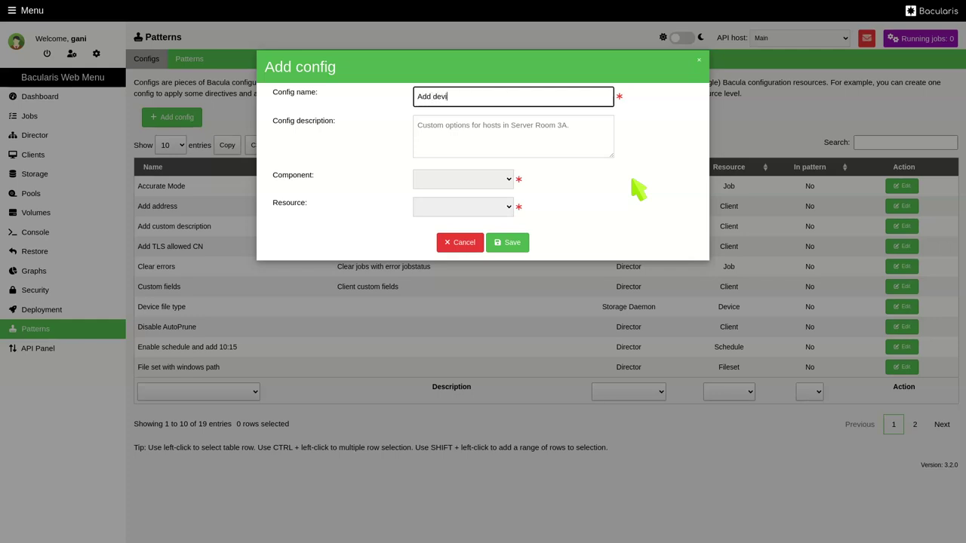
pyautogui.click(507, 181)
pyautogui.click(483, 213)
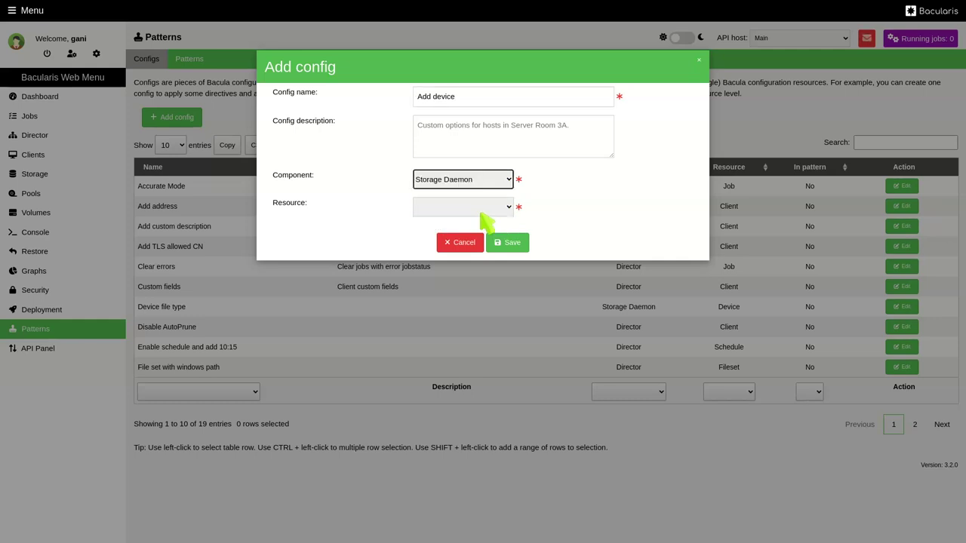
pyautogui.click(483, 212)
pyautogui.click(475, 249)
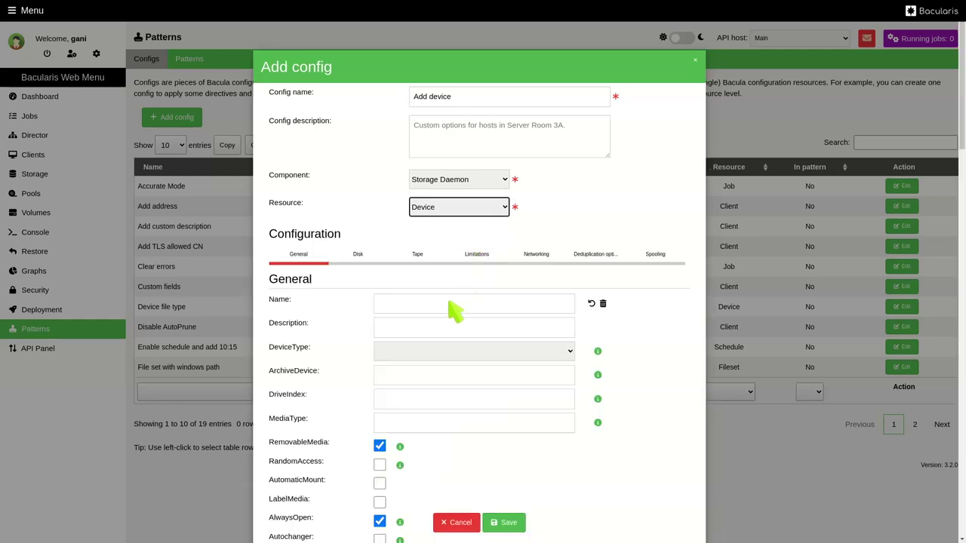
# Define the device as My device 123 with type File, archive device /some/path, drive index 0 and media type File, and save the config.
pyautogui.click(453, 307)
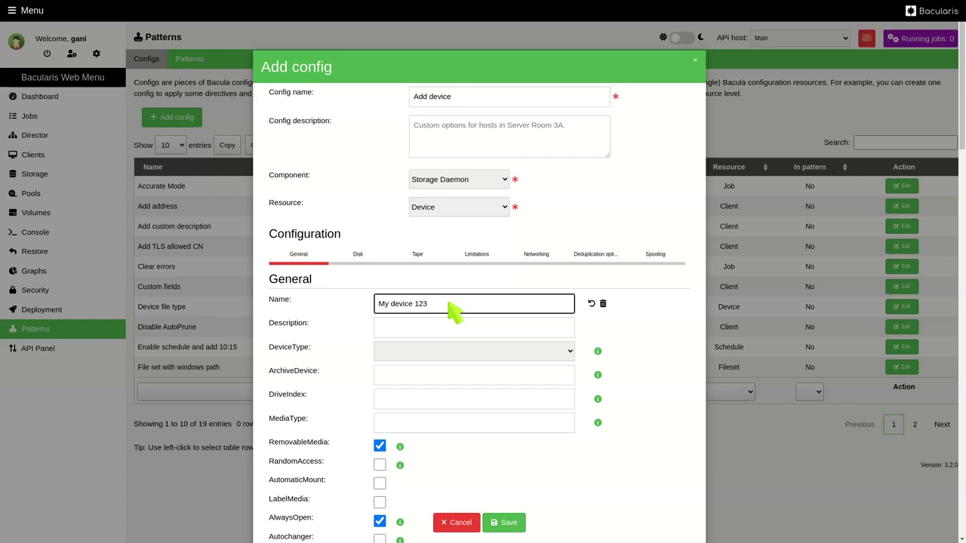
pyautogui.click(427, 351)
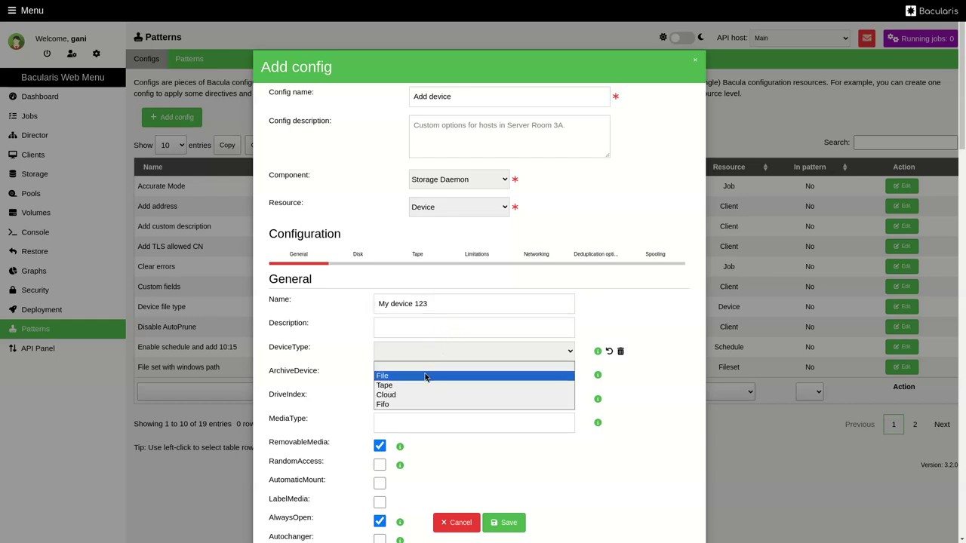
pyautogui.click(425, 376)
pyautogui.click(435, 377)
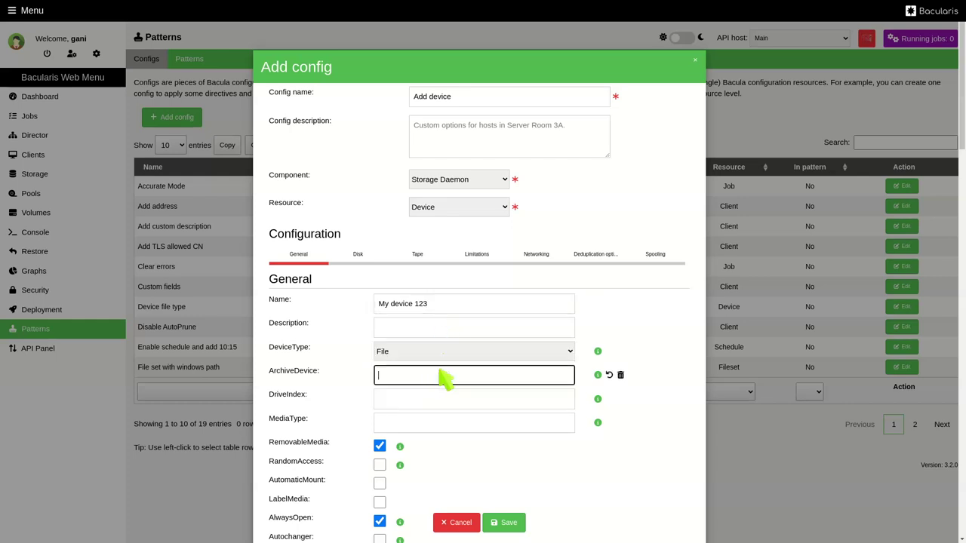
pyautogui.click(496, 401)
pyautogui.write('0')
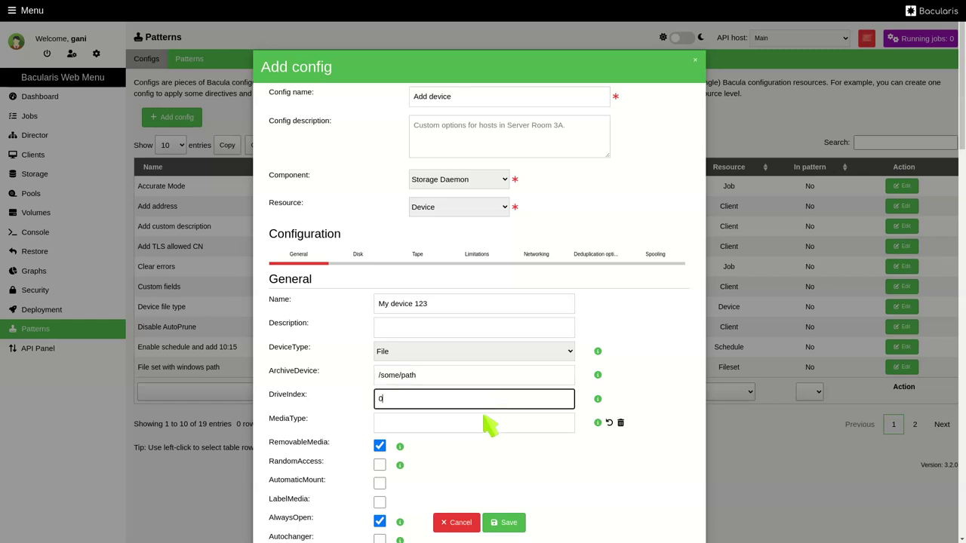
pyautogui.click(487, 427)
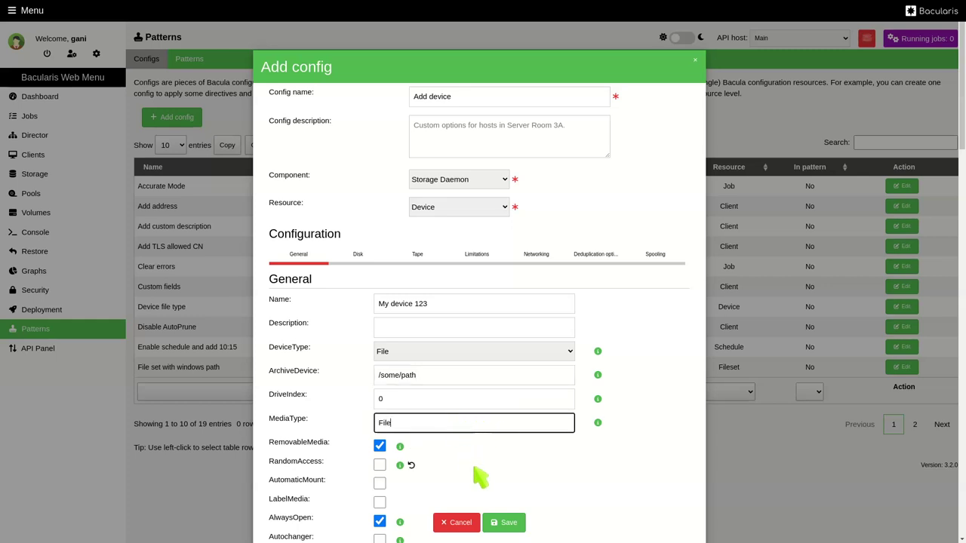
pyautogui.click(507, 523)
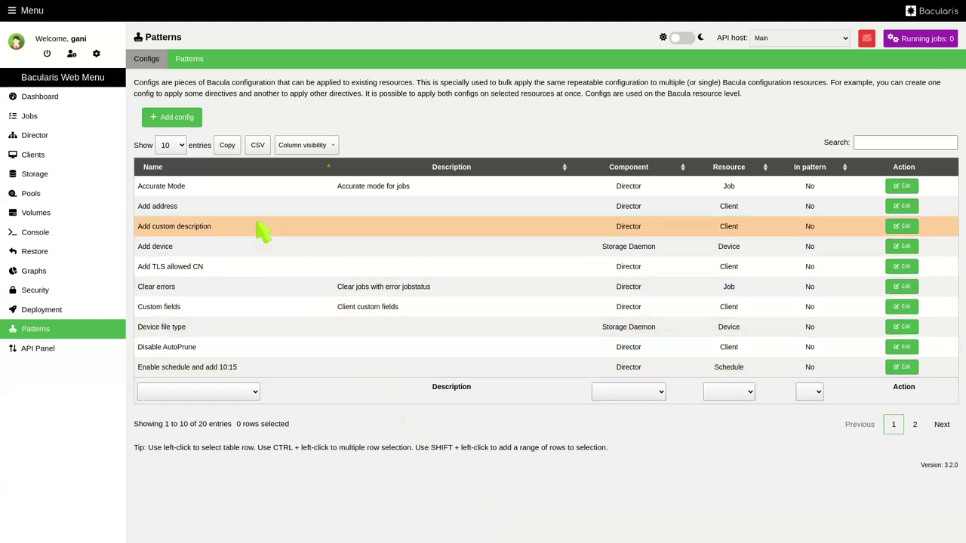
# Start another config named "Update messages" for the Storage Daemon component and the Messages resource.
pyautogui.click(176, 118)
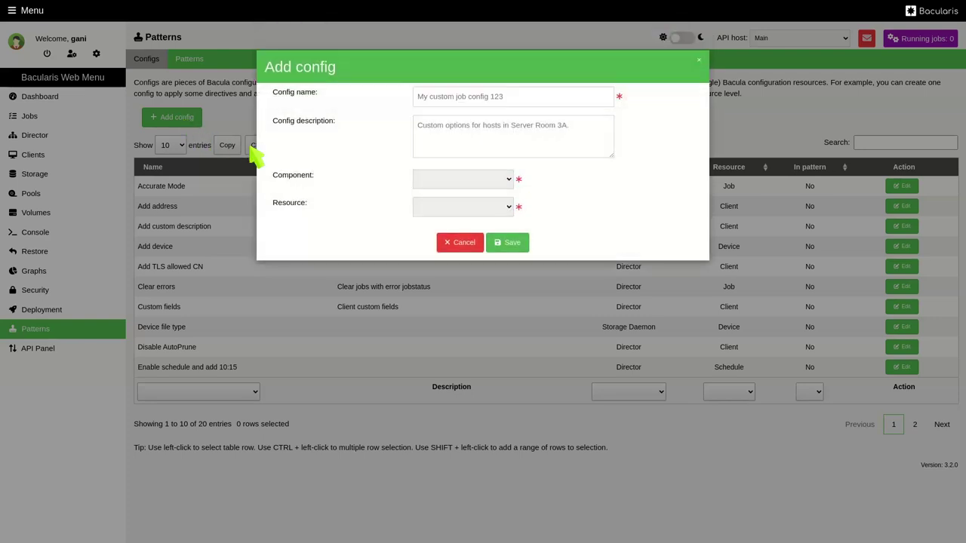
pyautogui.click(462, 96)
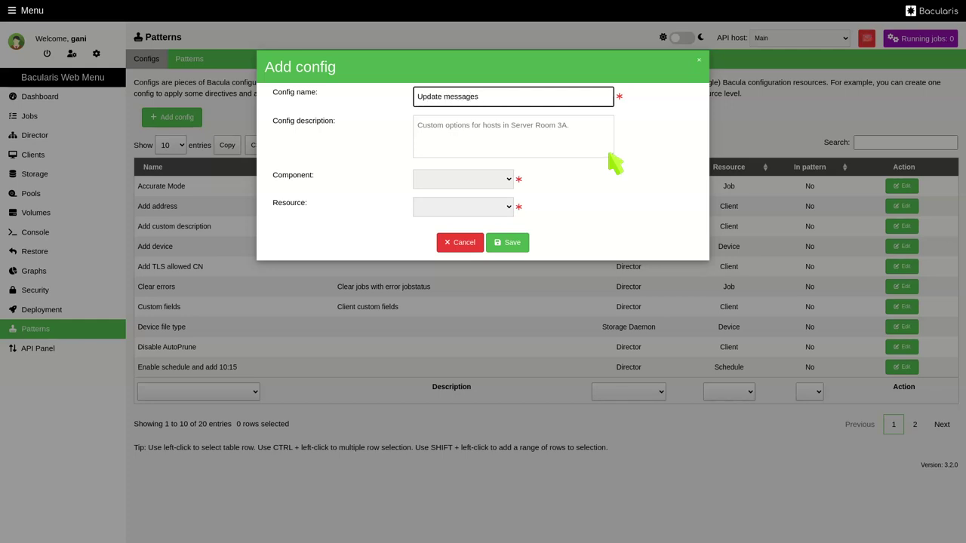
pyautogui.click(497, 180)
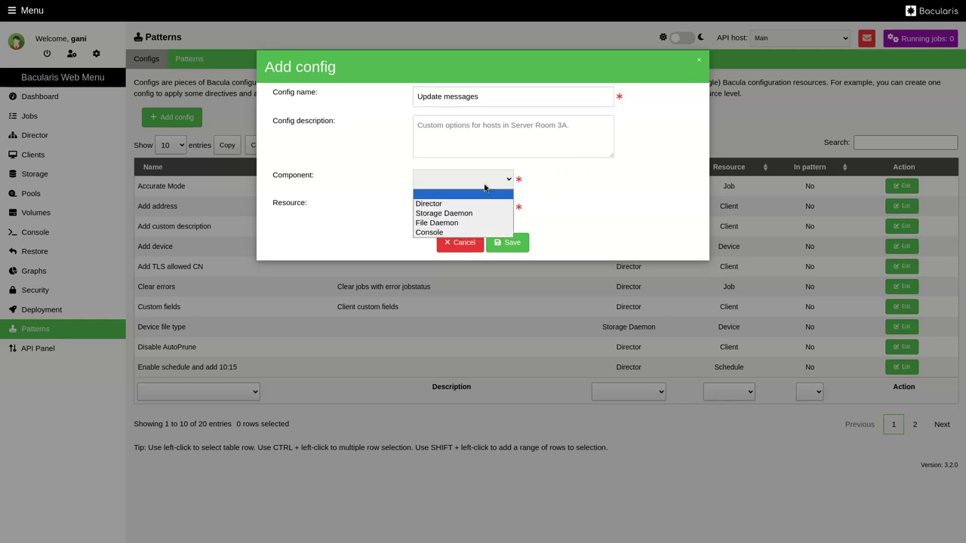
pyautogui.click(462, 213)
pyautogui.click(466, 208)
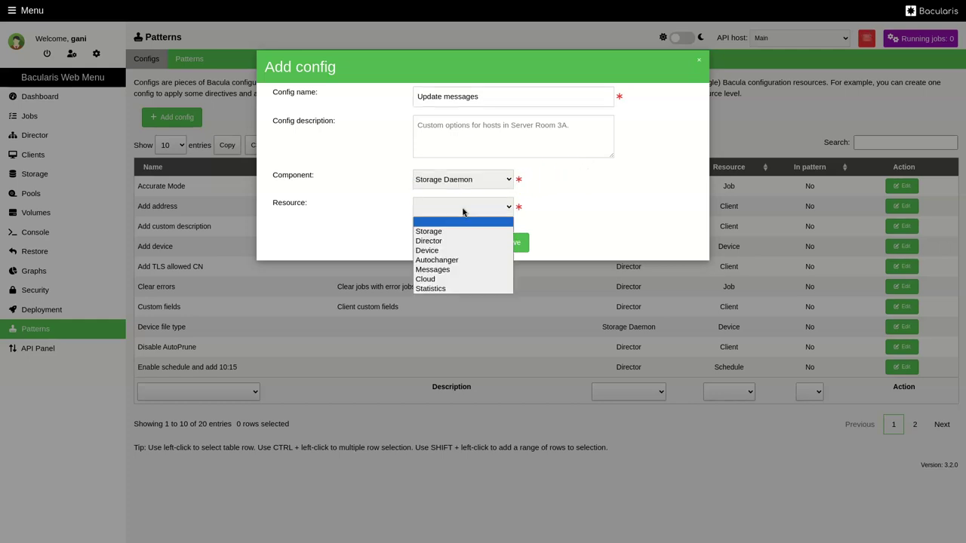
pyautogui.click(460, 269)
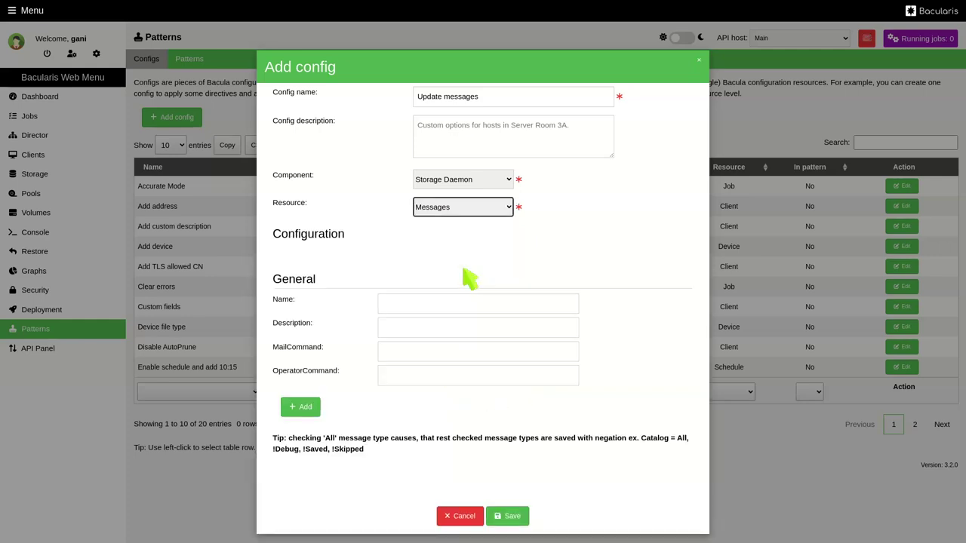
# Name the messages resource Standard, add a Syslog directive with Info and Error enabled, and save the config.
pyautogui.click(457, 304)
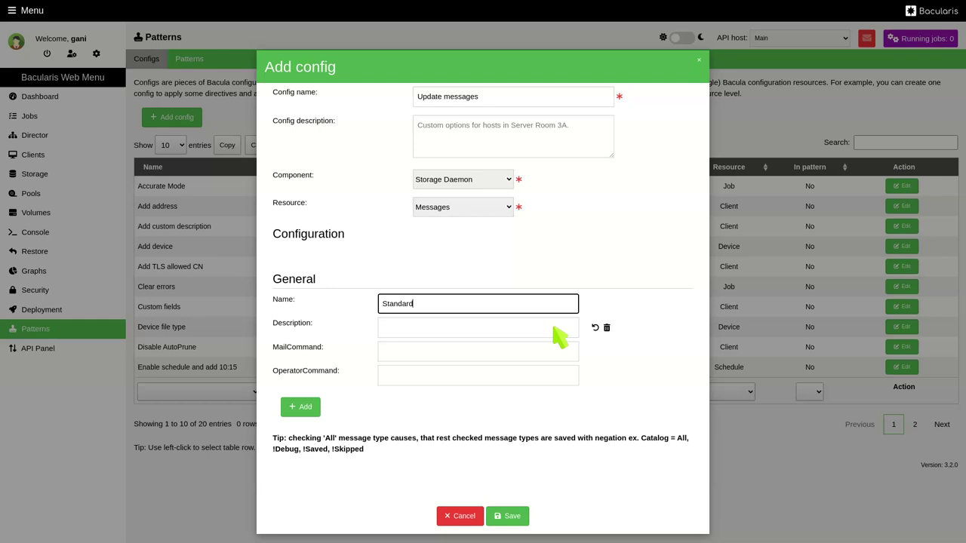
pyautogui.write('Standard')
pyautogui.click(306, 407)
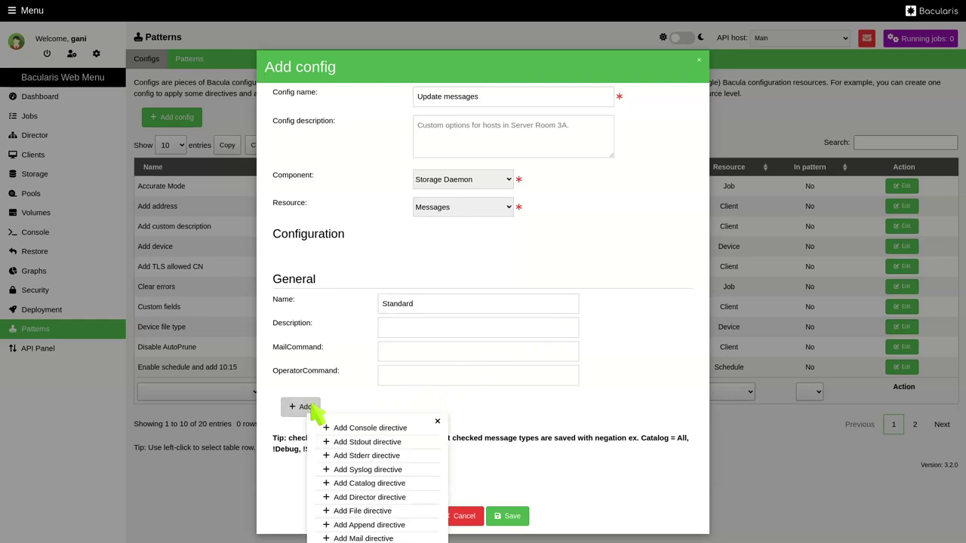
pyautogui.click(374, 470)
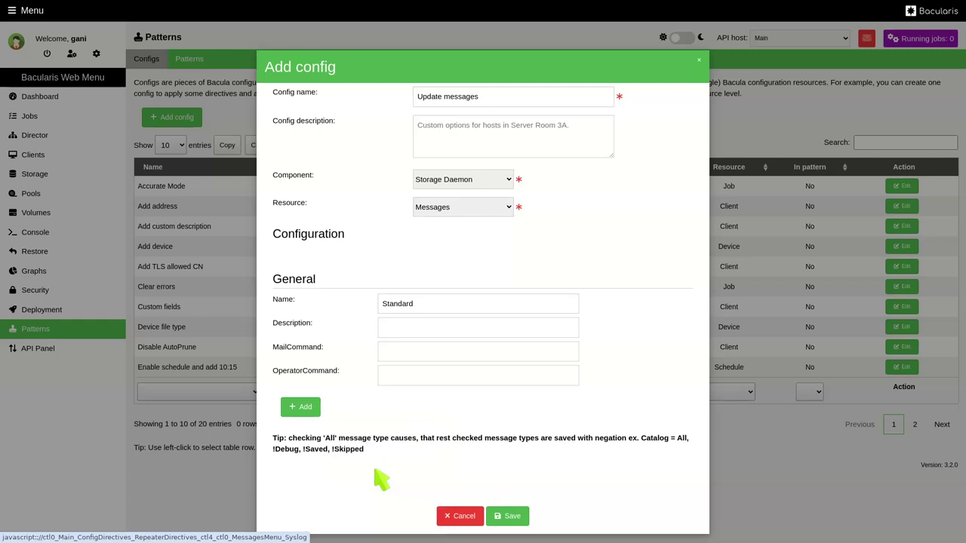
pyautogui.scroll(-1, 377, 474)
pyautogui.click(395, 433)
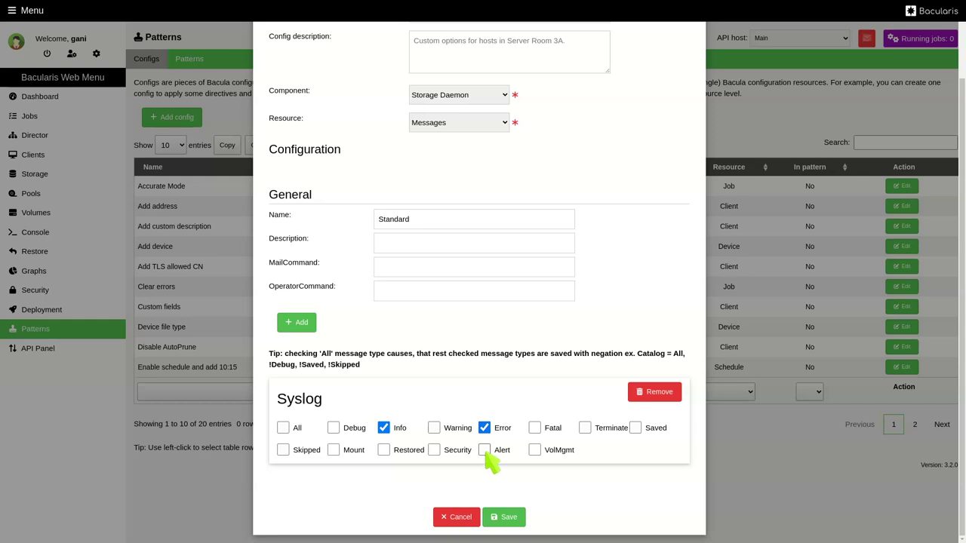
pyautogui.click(509, 518)
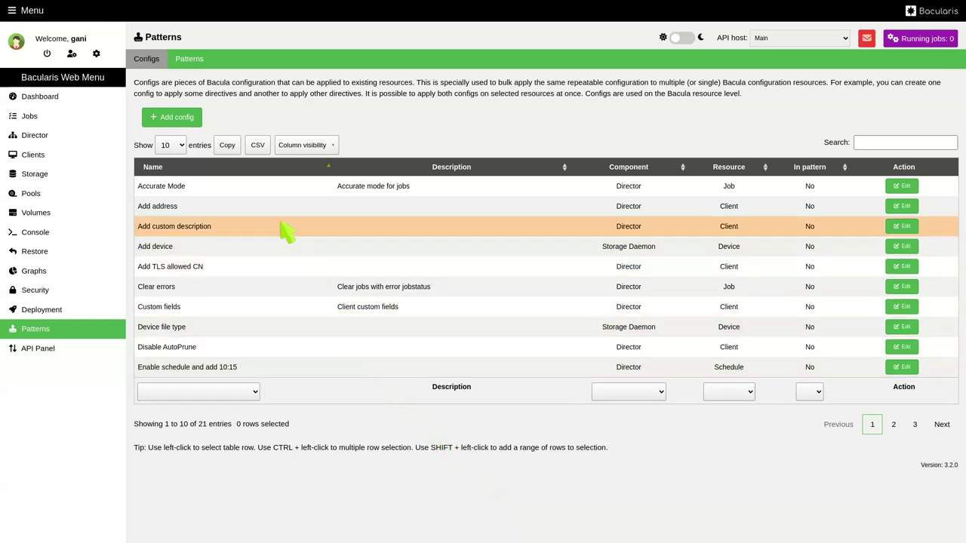
# Create the pattern "My SD pattern 1" for the Storage Daemon component, containing the Add device and Update messages configs.
pyautogui.click(188, 61)
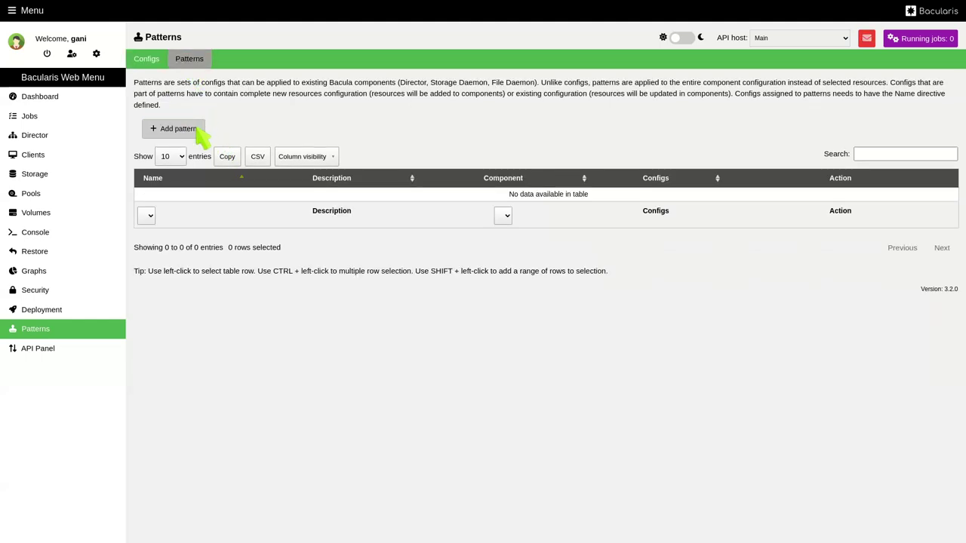
pyautogui.click(179, 129)
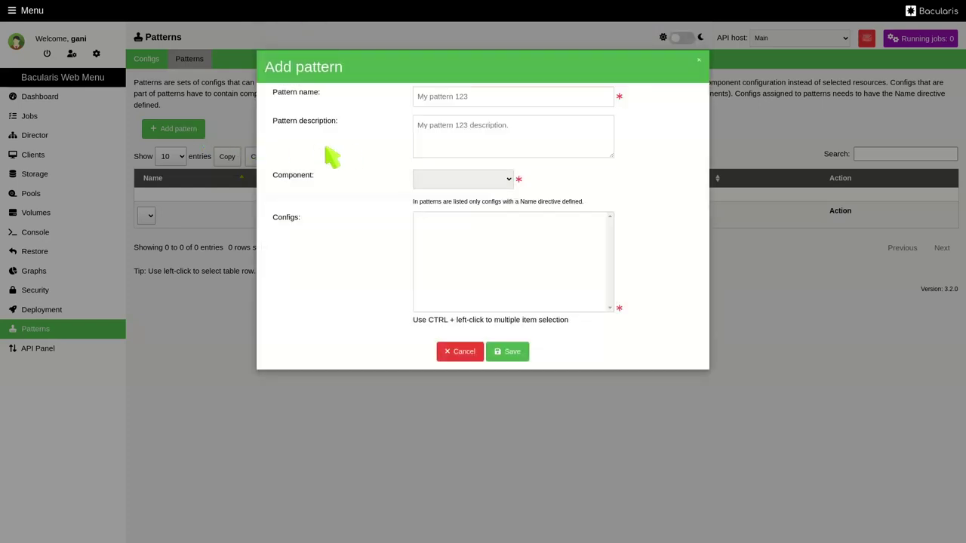
pyautogui.click(464, 109)
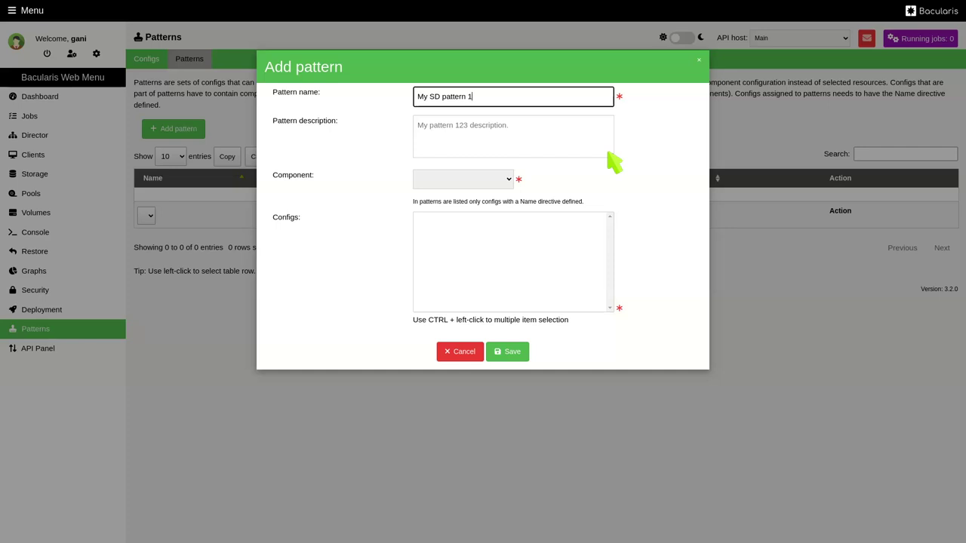
pyautogui.click(500, 184)
pyautogui.click(480, 214)
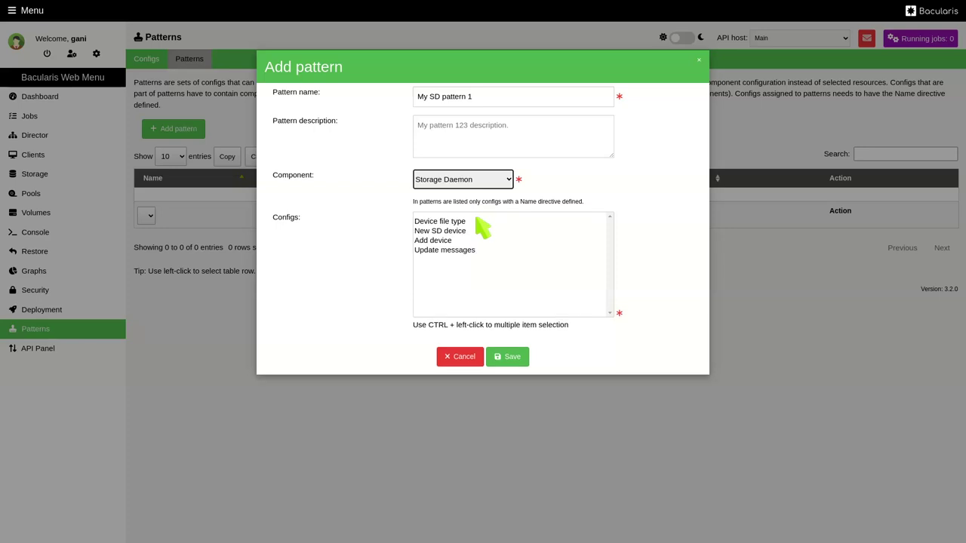
pyautogui.click(447, 242)
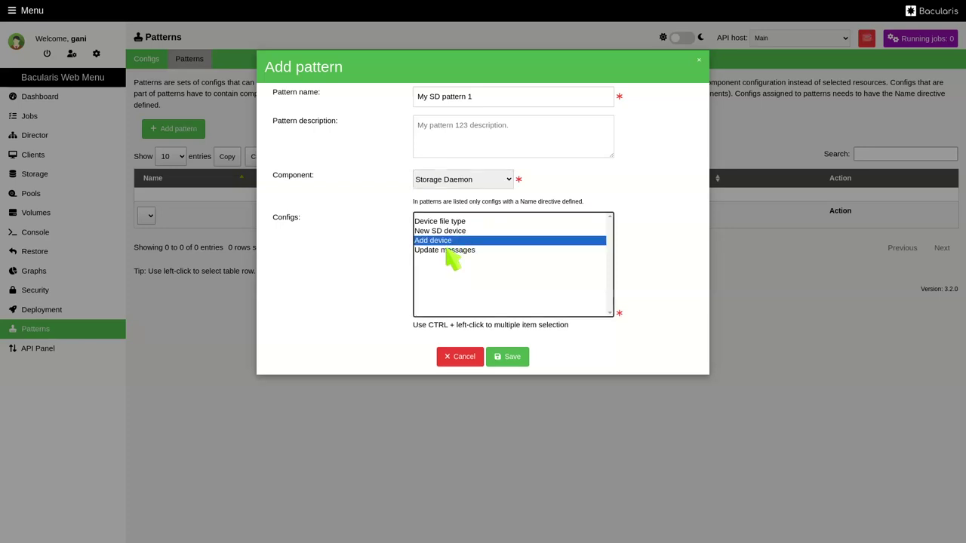
pyautogui.keyDown('ctrl'); pyautogui.click(447, 250); pyautogui.keyUp('ctrl')
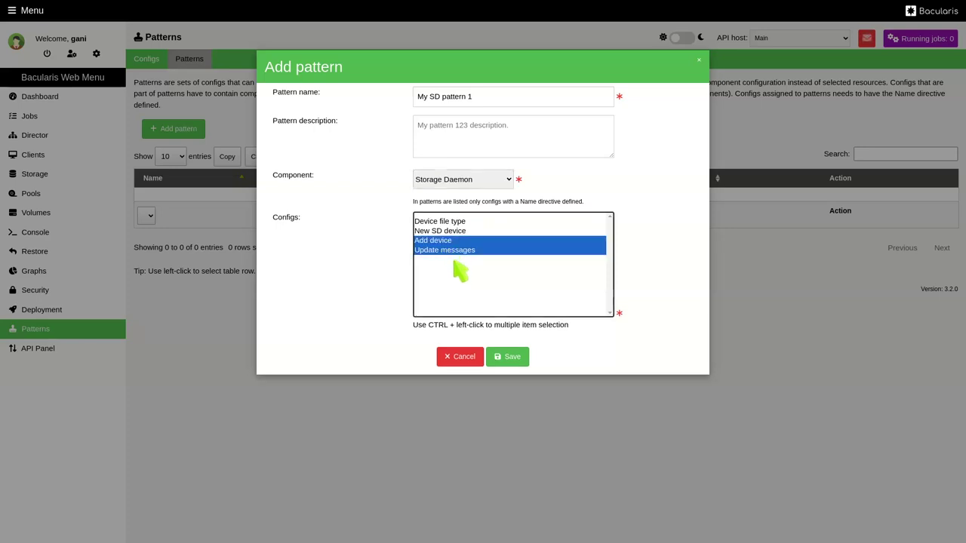
pyautogui.click(508, 357)
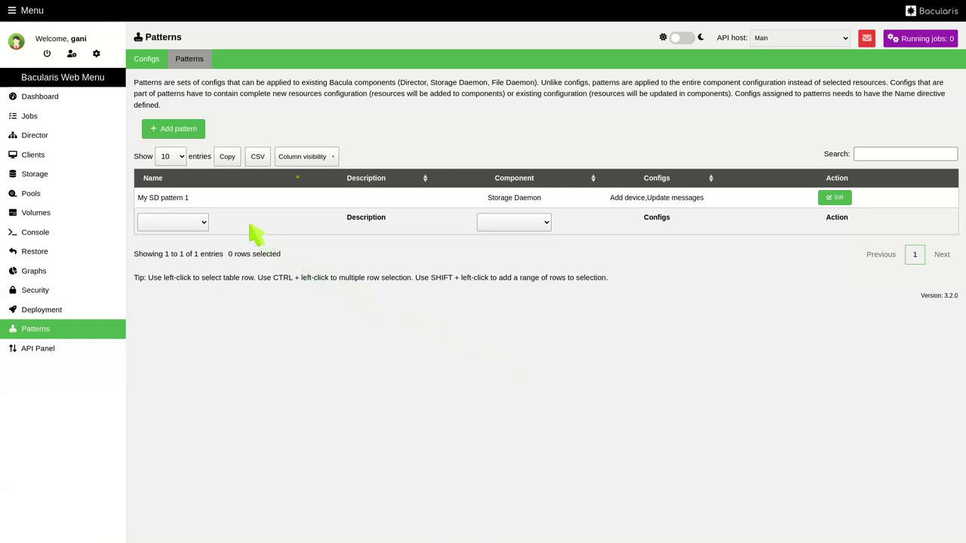
# Open the storage daemon configuration of the AAA 201-FileChgr1 storage.
pyautogui.click(98, 175)
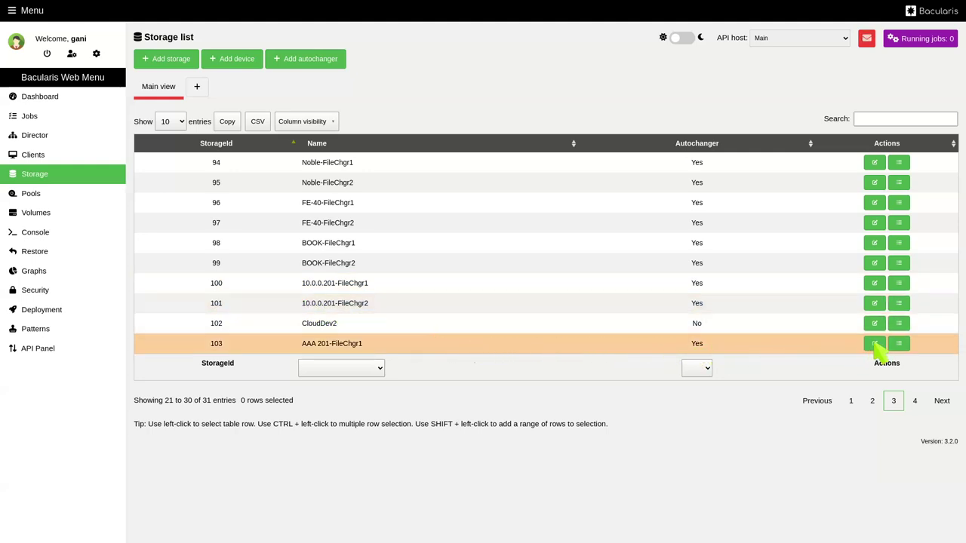
pyautogui.click(898, 344)
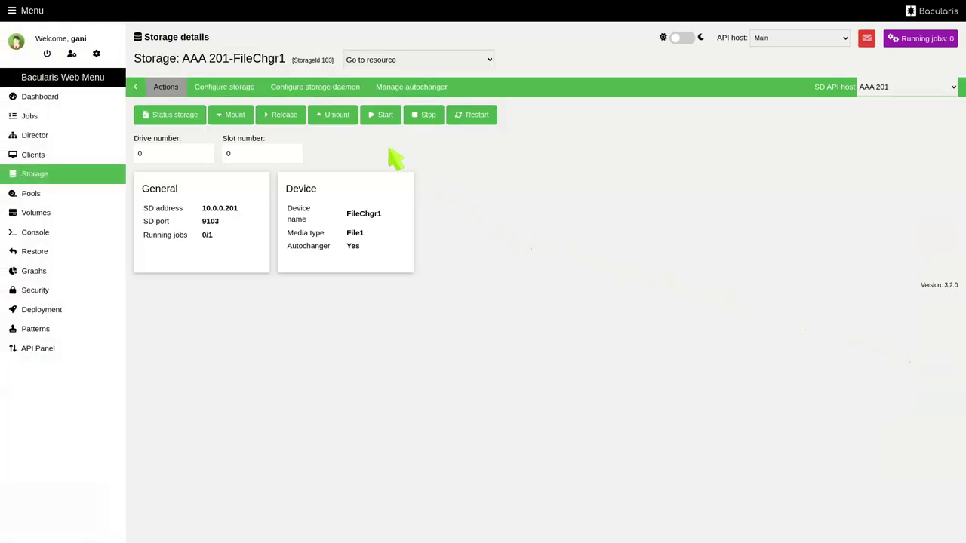
pyautogui.click(323, 94)
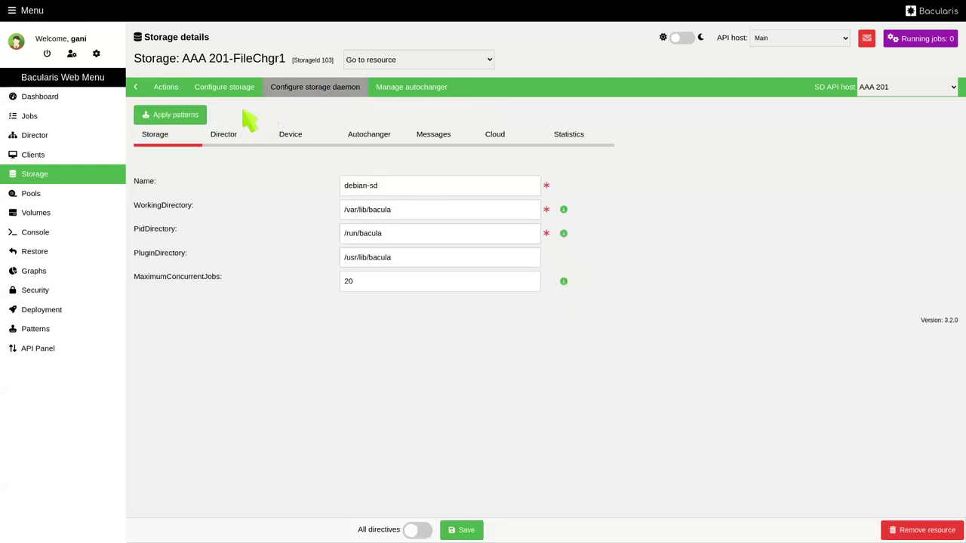
# Simulate applying the pattern My SD pattern 1 to the AAA 201 storage daemon, with existing directives not overwritten.
pyautogui.click(193, 125)
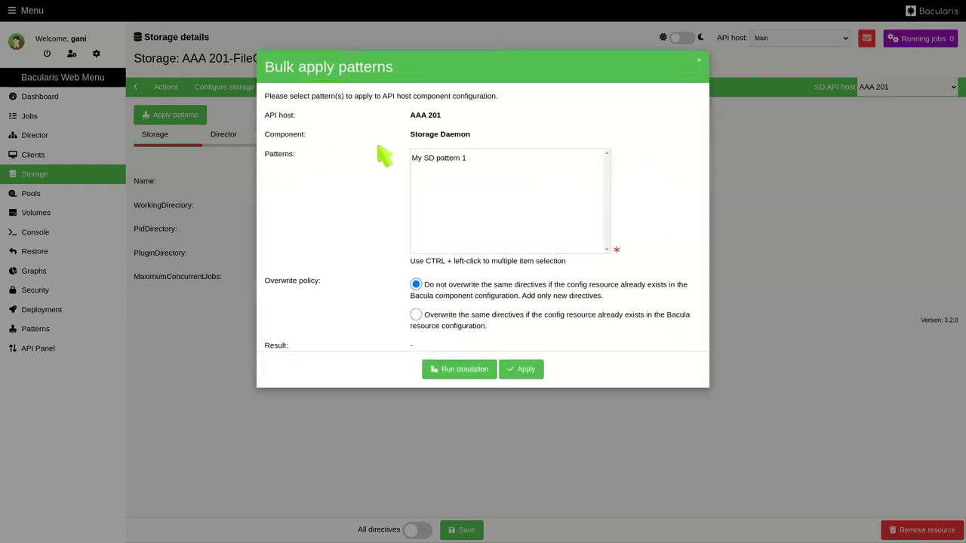
pyautogui.click(436, 164)
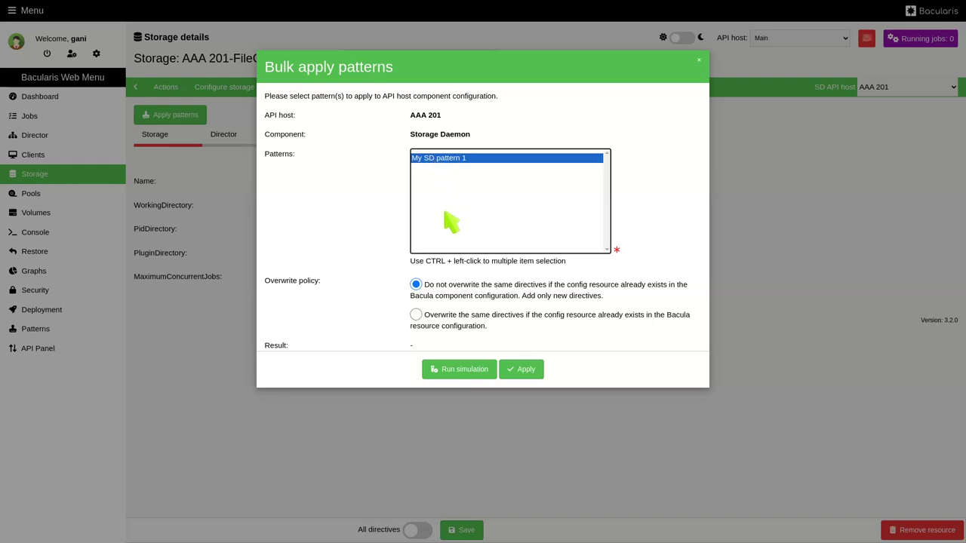
pyautogui.click(455, 375)
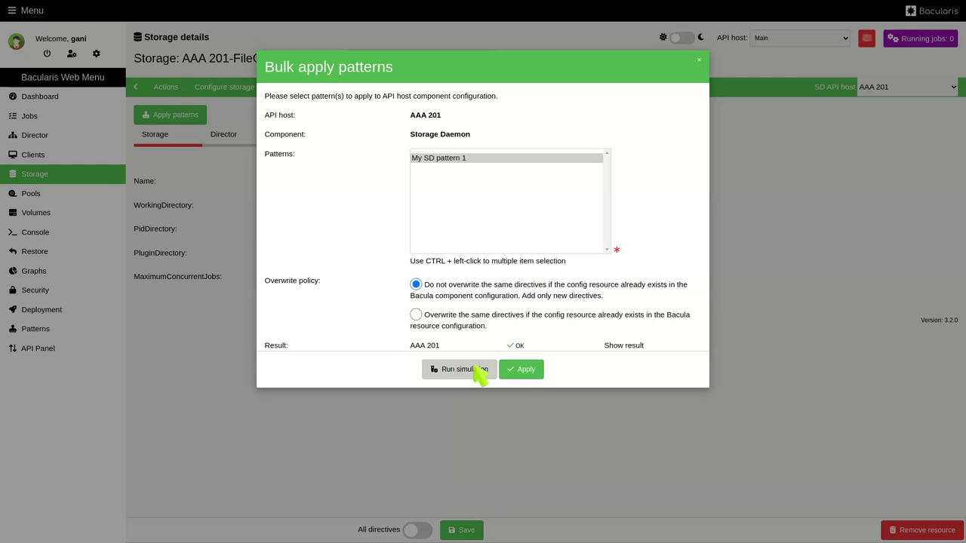
# Examine the simulated configuration for the Syslog line in the Standard messages resource and the My device 123 device definition.
pyautogui.click(632, 349)
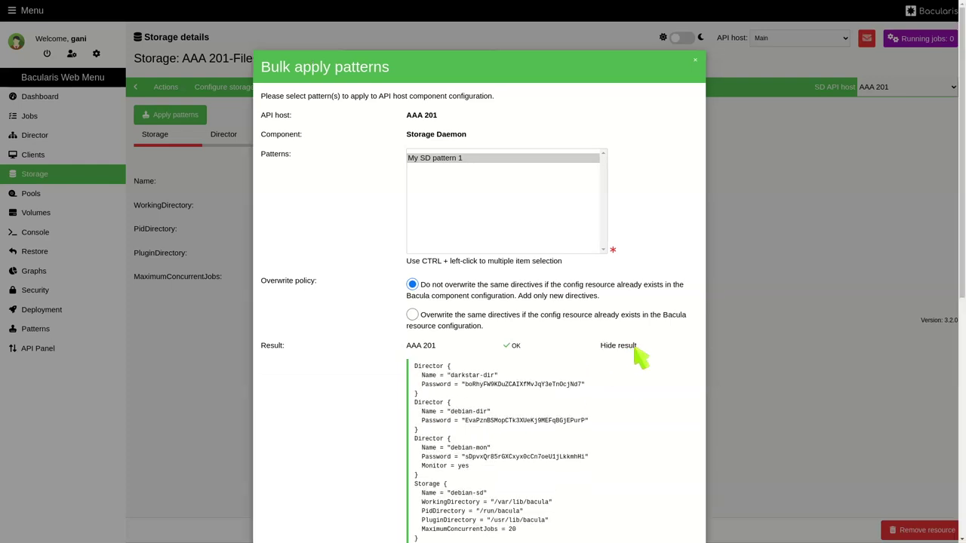
pyautogui.scroll(-5, 632, 348)
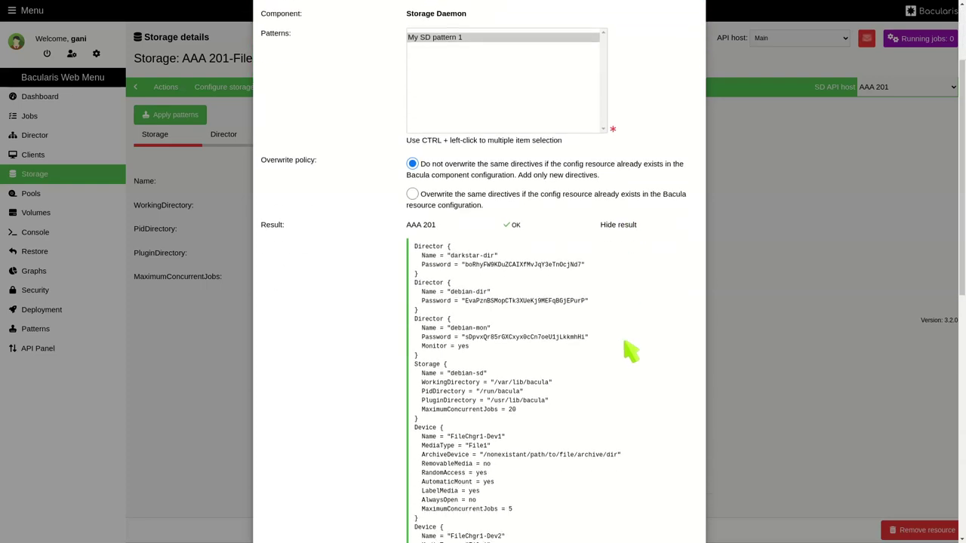
pyautogui.scroll(-1, 633, 348)
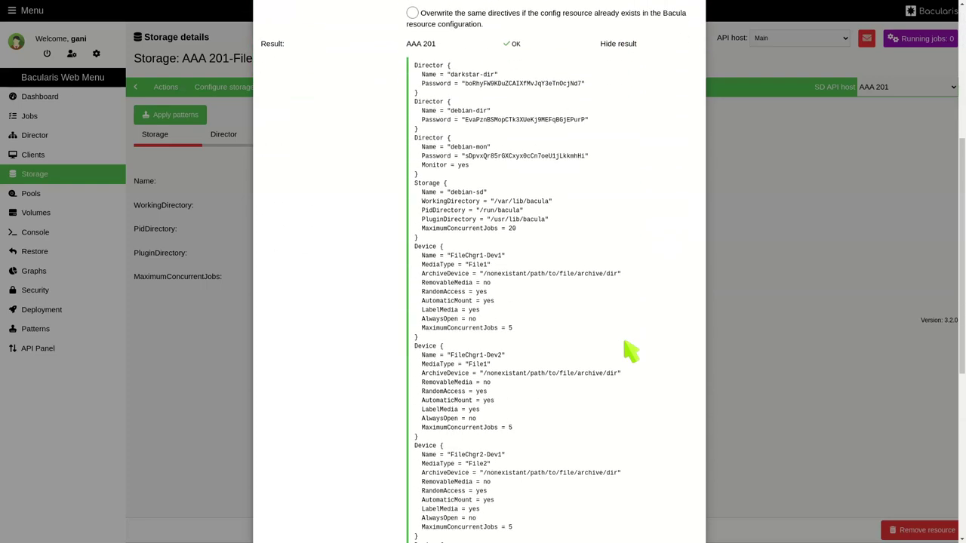
pyautogui.scroll(-5, 631, 348)
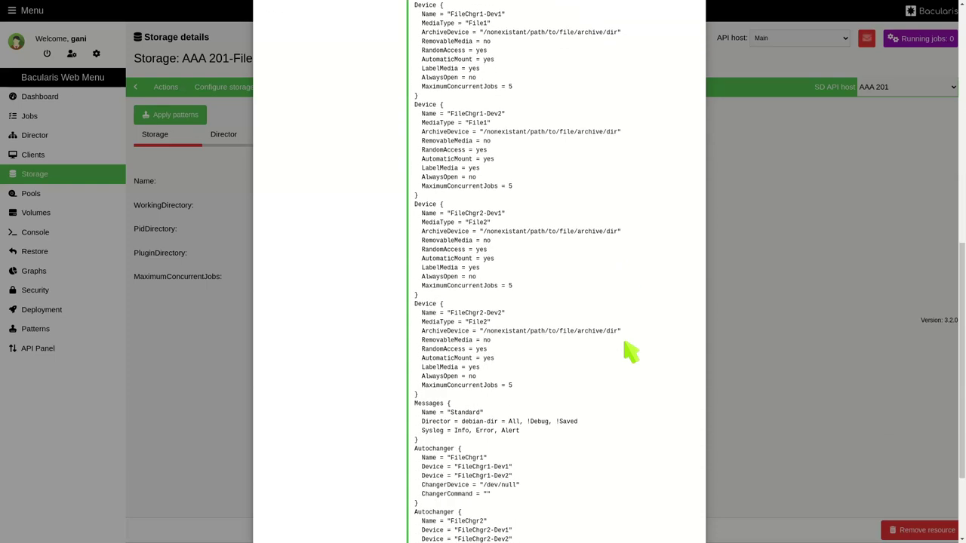
pyautogui.moveTo(520, 370); pyautogui.dragTo(420, 381)
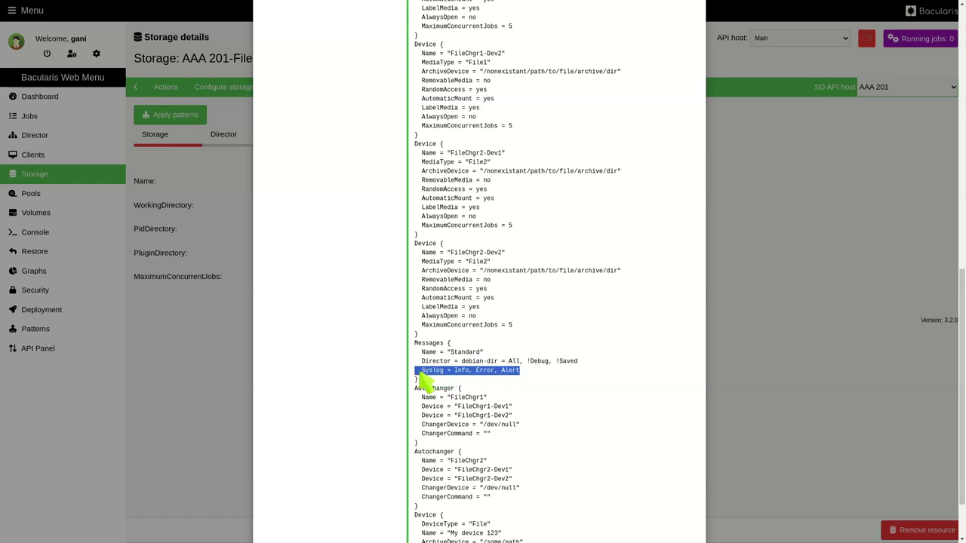
pyautogui.click(542, 400)
pyautogui.scroll(-2, 541, 403)
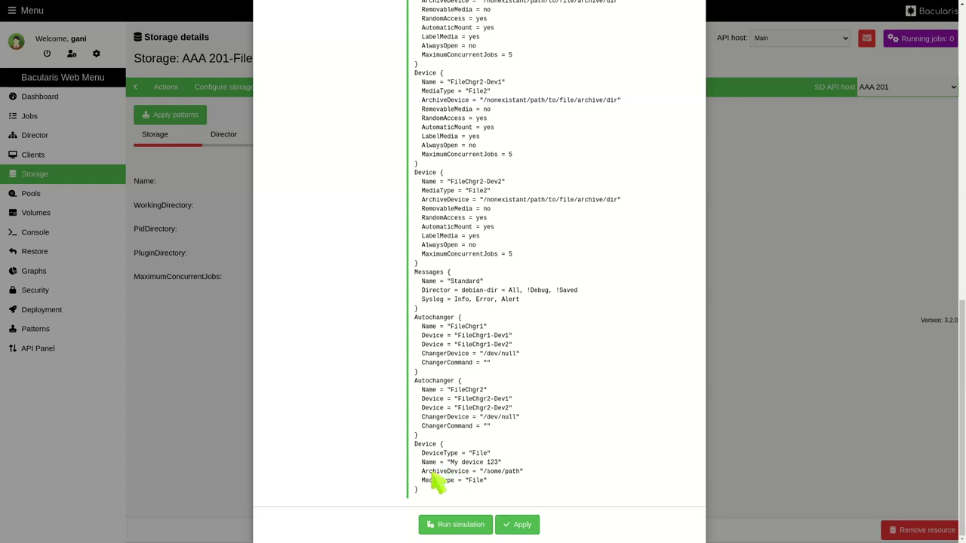
pyautogui.moveTo(422, 492); pyautogui.dragTo(406, 445)
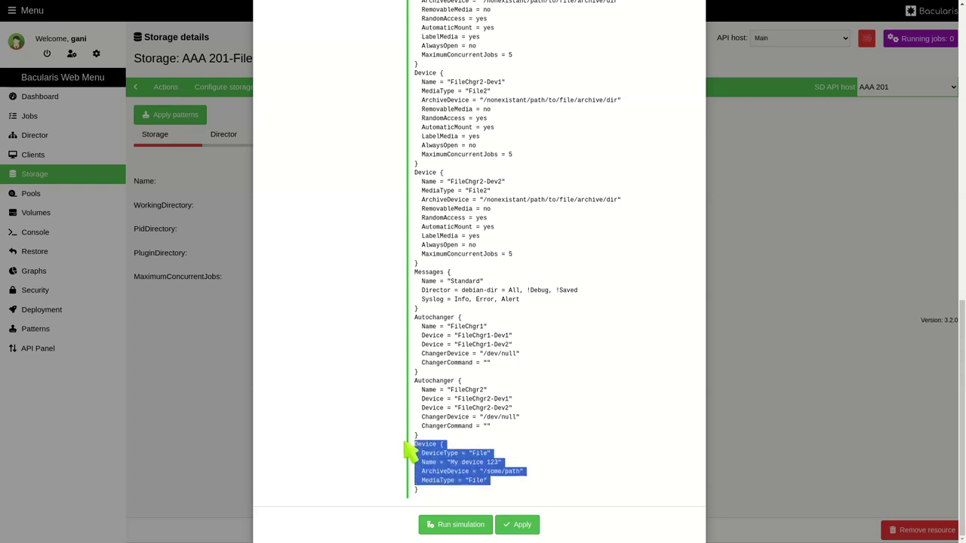
pyautogui.click(542, 437)
# Collapse the simulation result, apply My SD pattern 1 to the AAA 201 storage daemon configuration and close the dialog.
pyautogui.scroll(1, 577, 417)
pyautogui.scroll(10, 577, 417)
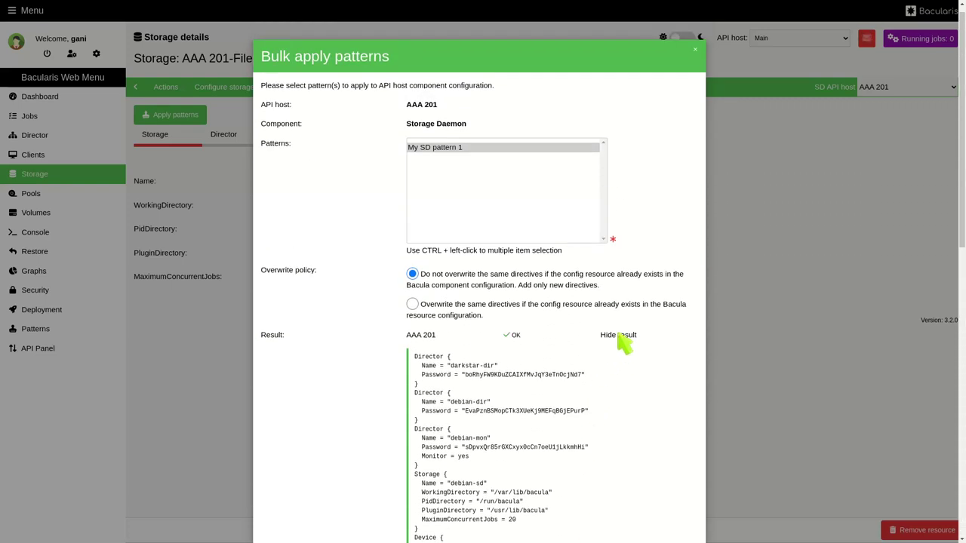
pyautogui.click(619, 338)
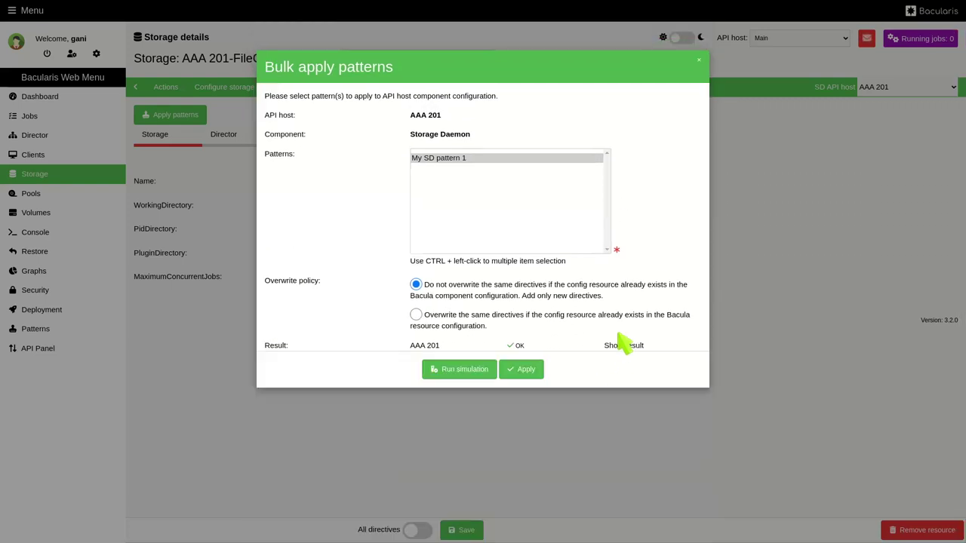
pyautogui.click(526, 373)
pyautogui.click(698, 60)
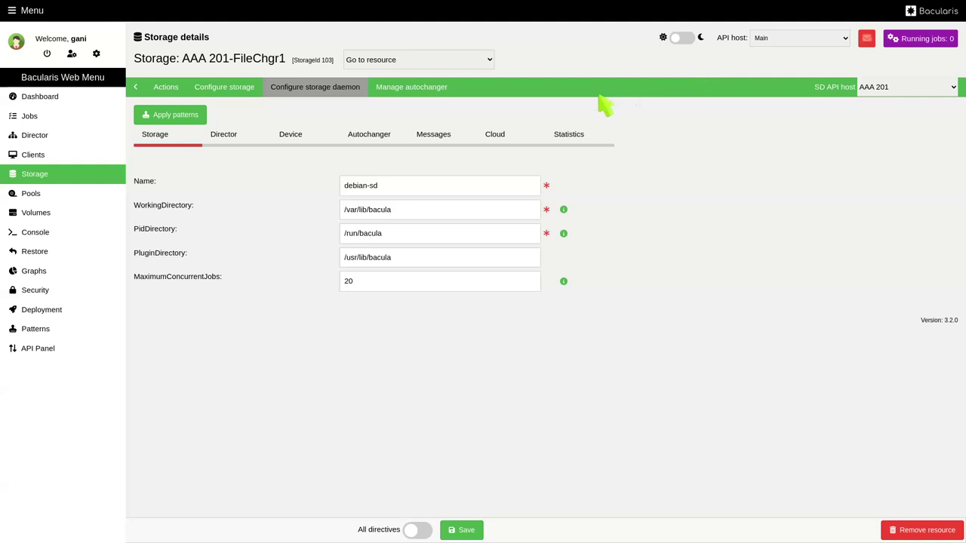
# Check the settings of the My device 123 device and the Standard messages resource in the storage daemon configuration.
pyautogui.click(306, 145)
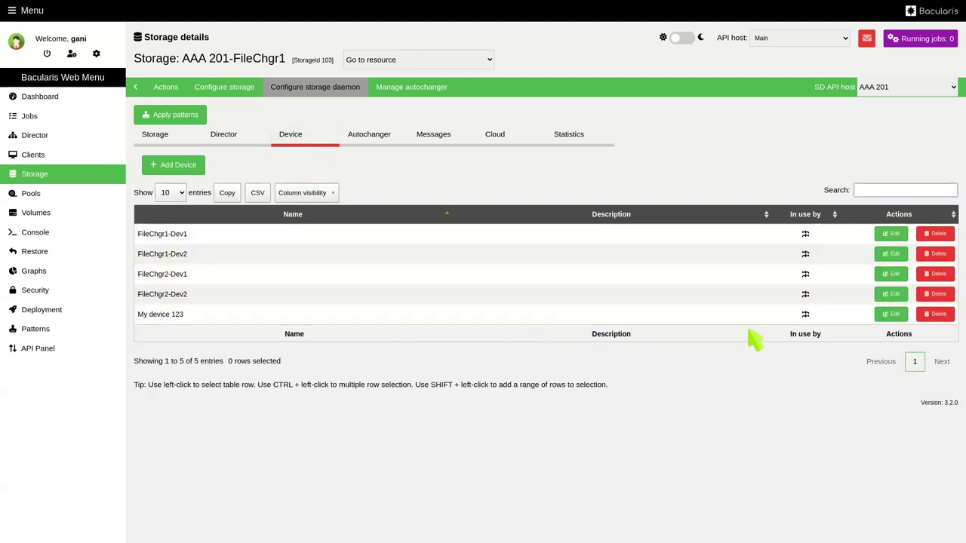
pyautogui.click(888, 314)
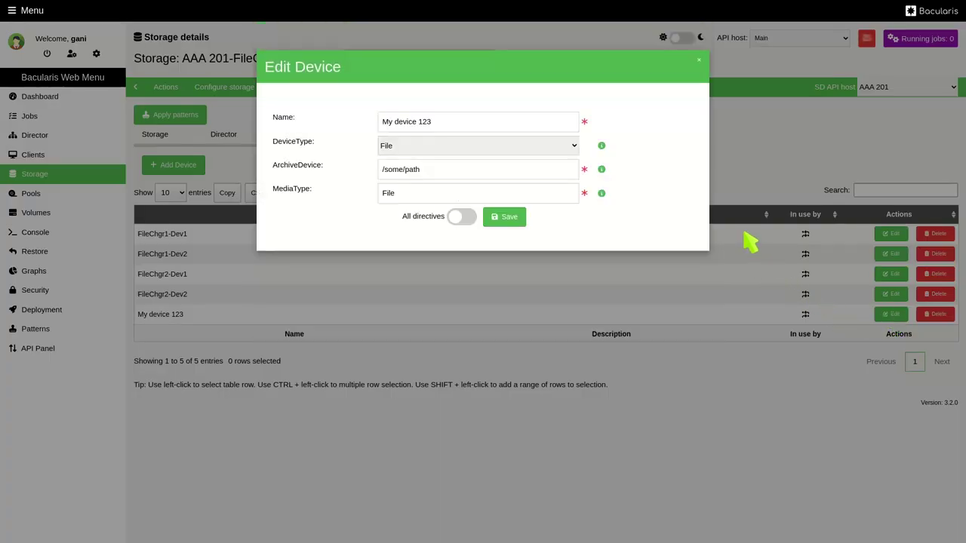
pyautogui.click(699, 61)
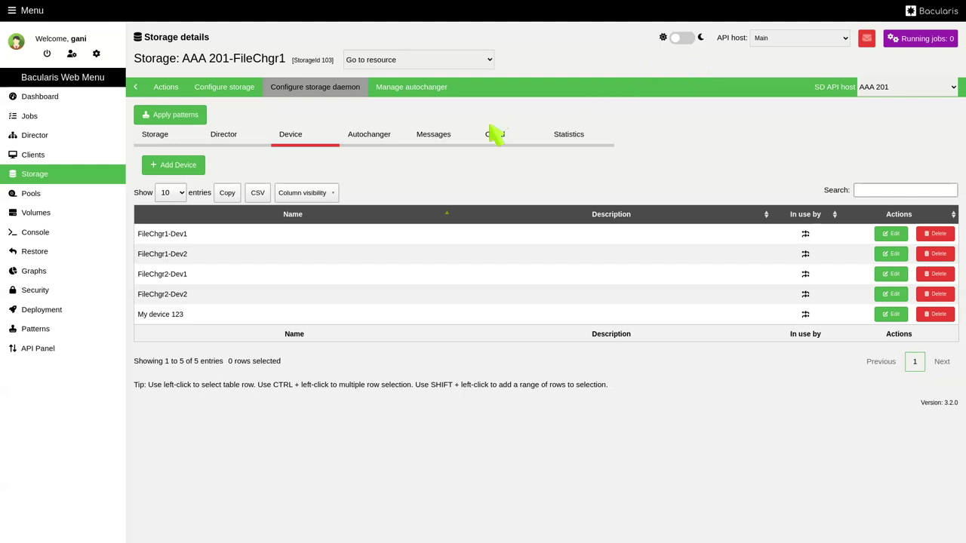
pyautogui.click(451, 134)
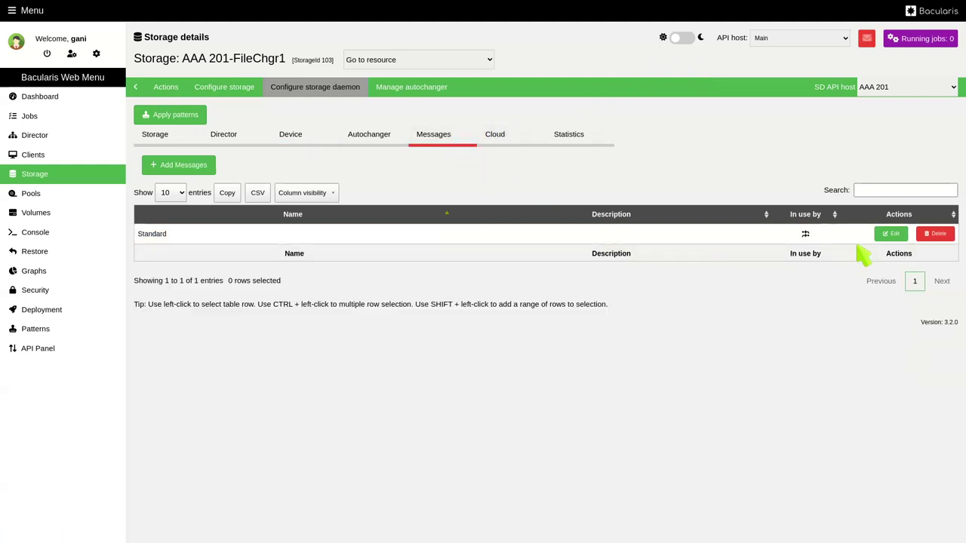
pyautogui.click(890, 233)
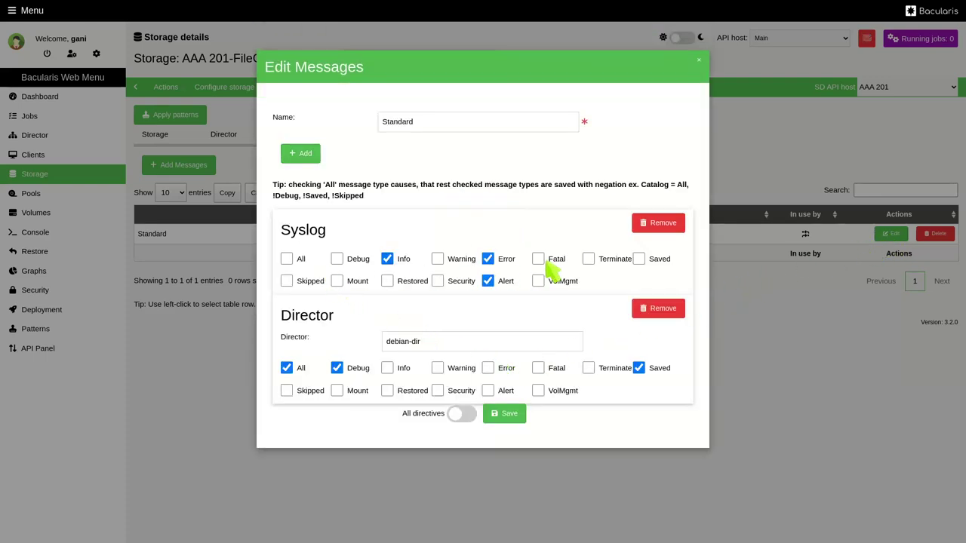
pyautogui.click(698, 60)
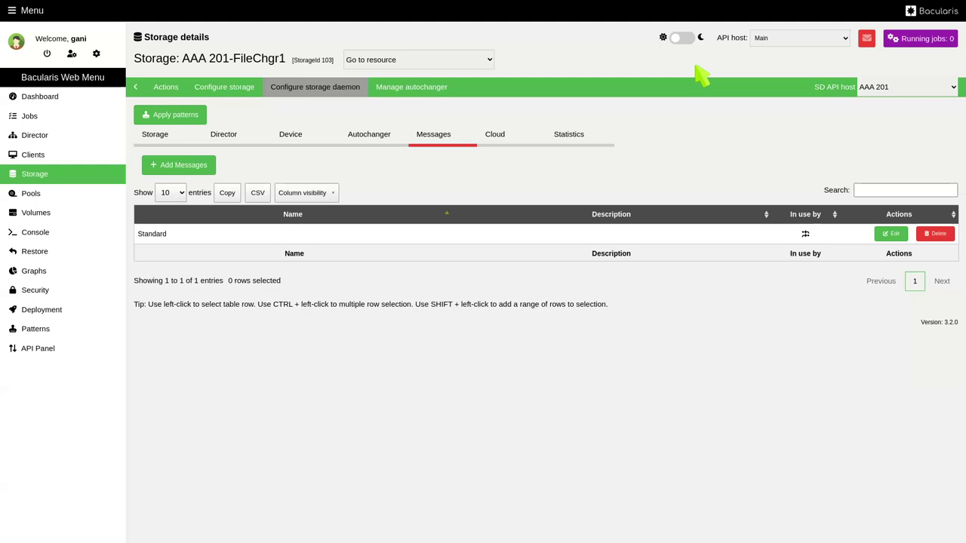